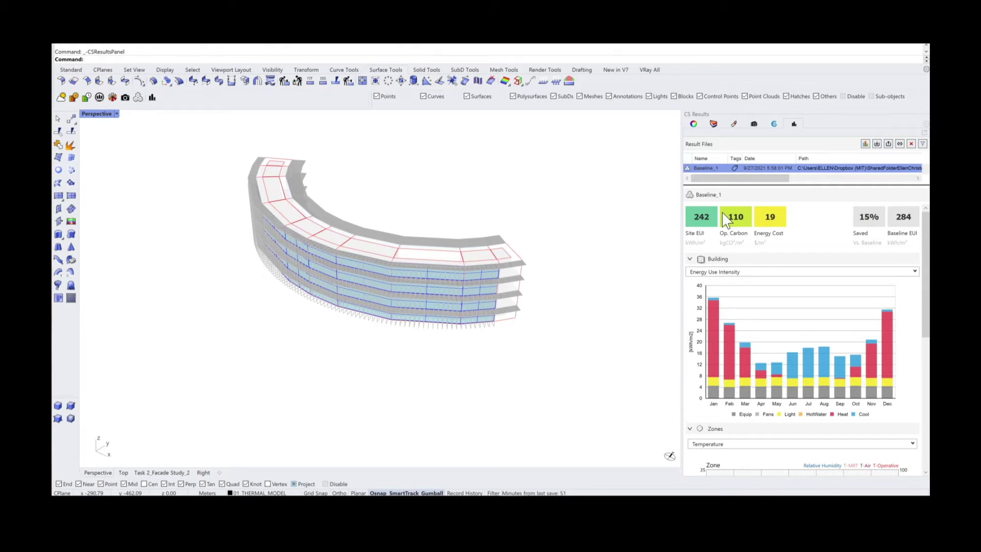
Select every zone in the Thermal Analysis zone list and open their shared Zone Settings
click(773, 124)
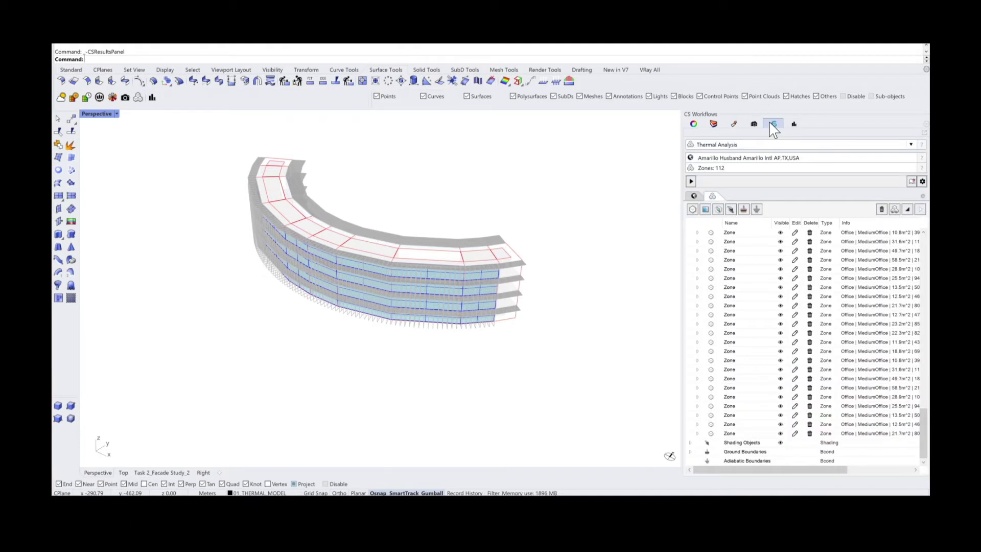
click(801, 434)
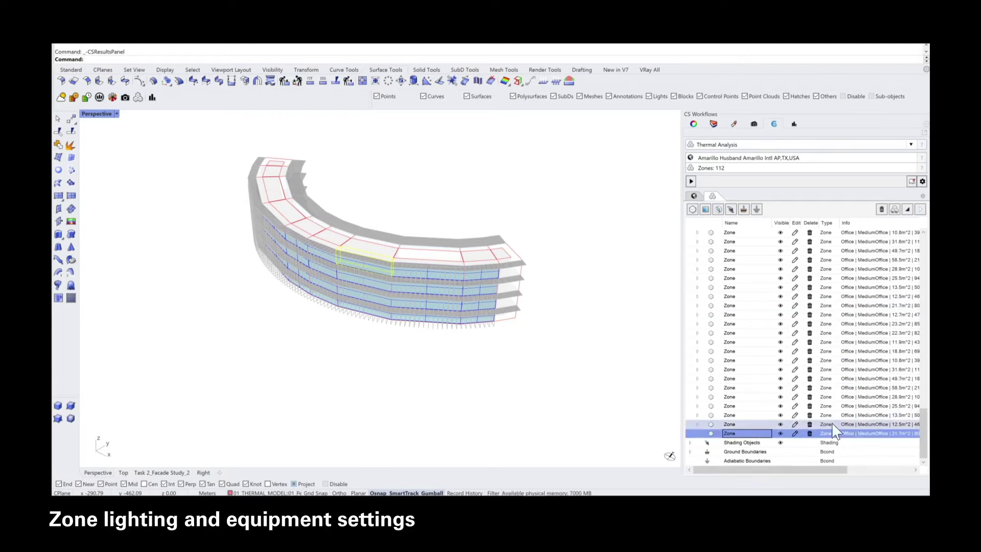
scroll(766, 342, up, 20)
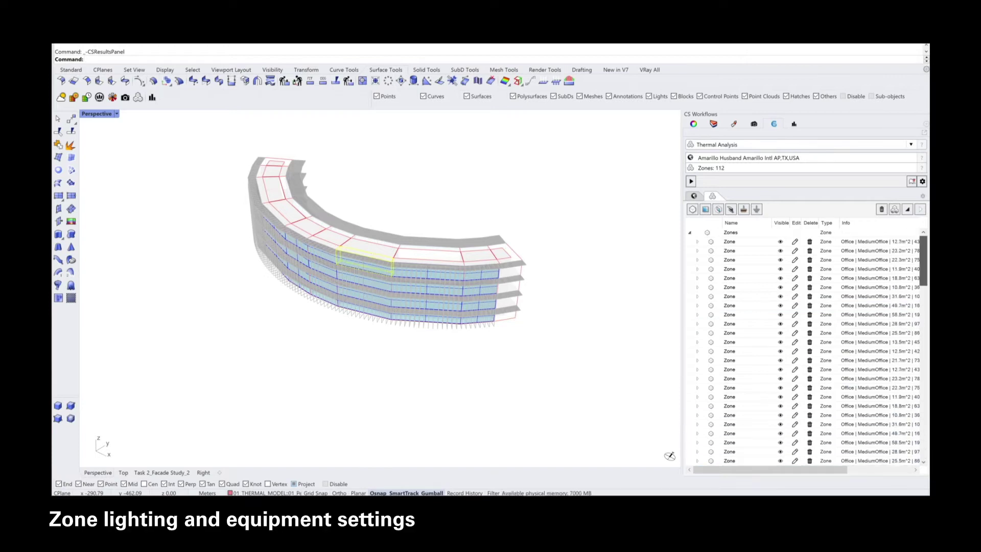
shift+click(735, 244)
click(796, 241)
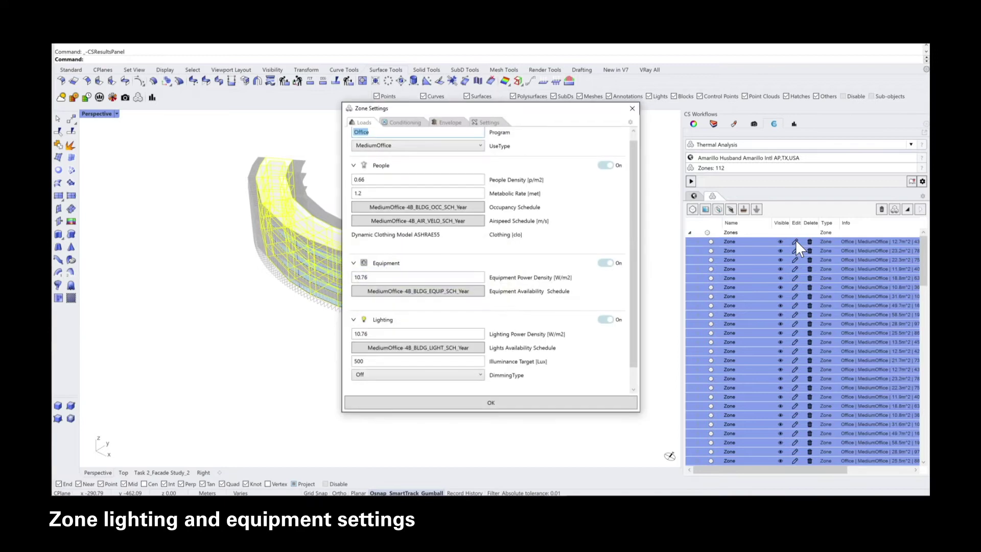
Set the zones' program to Office and select the Lighting Power Density value of 10.76
drag(534, 110, 537, 118)
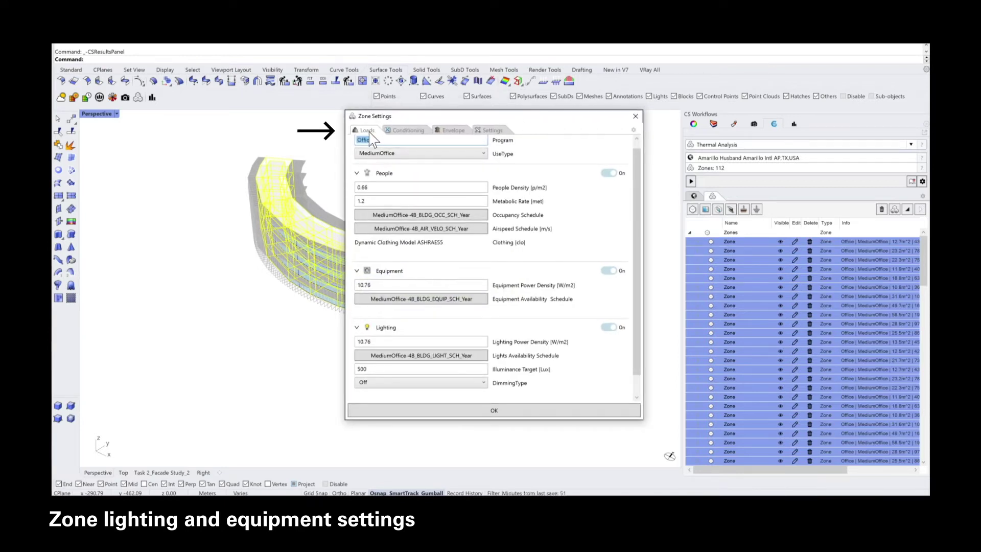
text(Office)
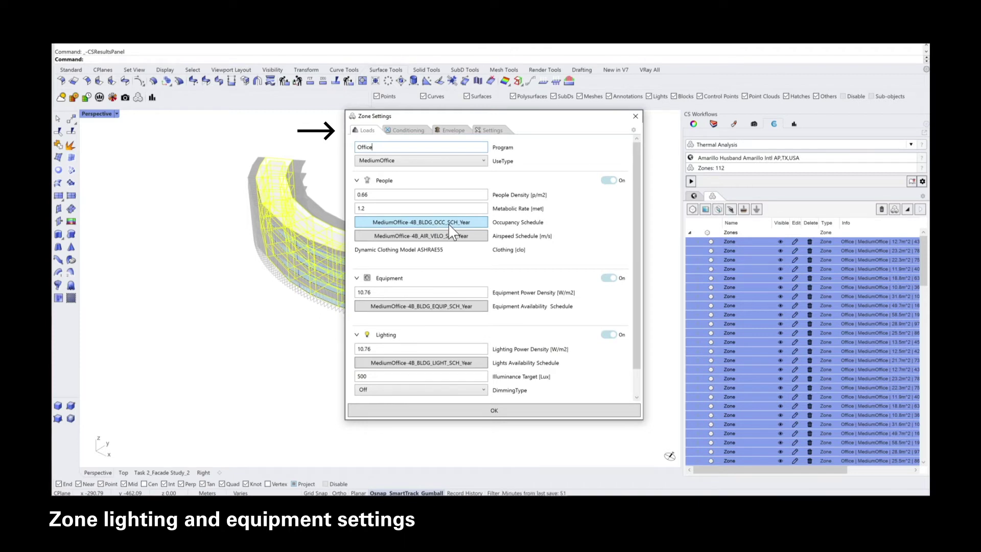
click(368, 195)
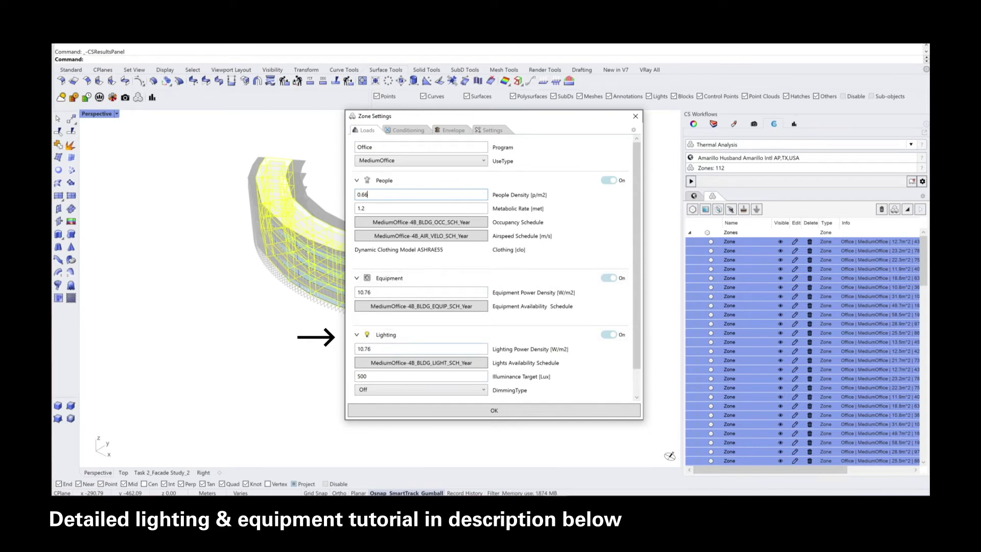
double_click(371, 348)
Set Lighting Power Density to 6.24 W/m² and the illuminance target to 300 lux
text(6)
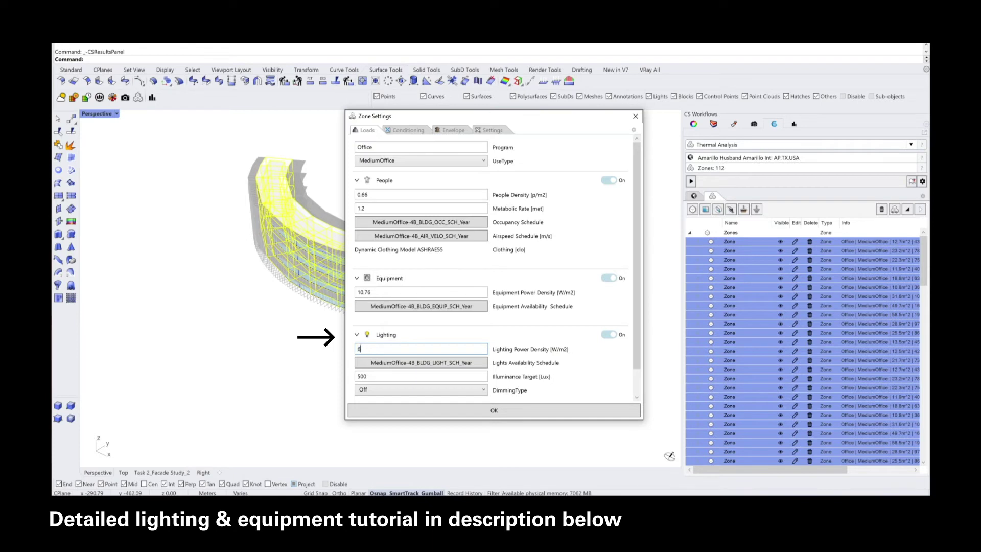
text(.24)
key(Left)
key(Left)
key(BackSpace)
text(3)
key(Right)
key(Right)
Change the lighting dimming type to Continuous
click(392, 392)
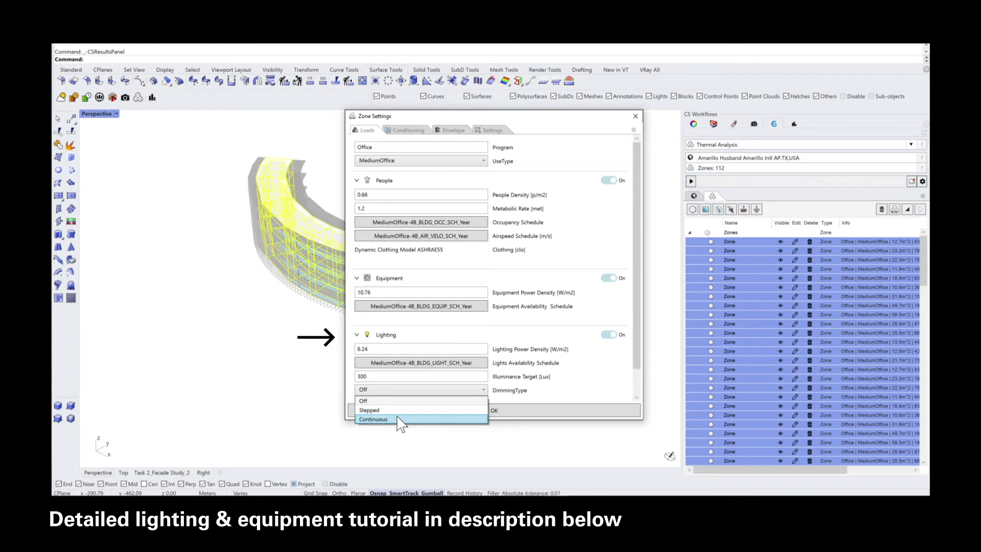
click(636, 353)
drag(636, 347, 636, 370)
click(423, 361)
click(415, 391)
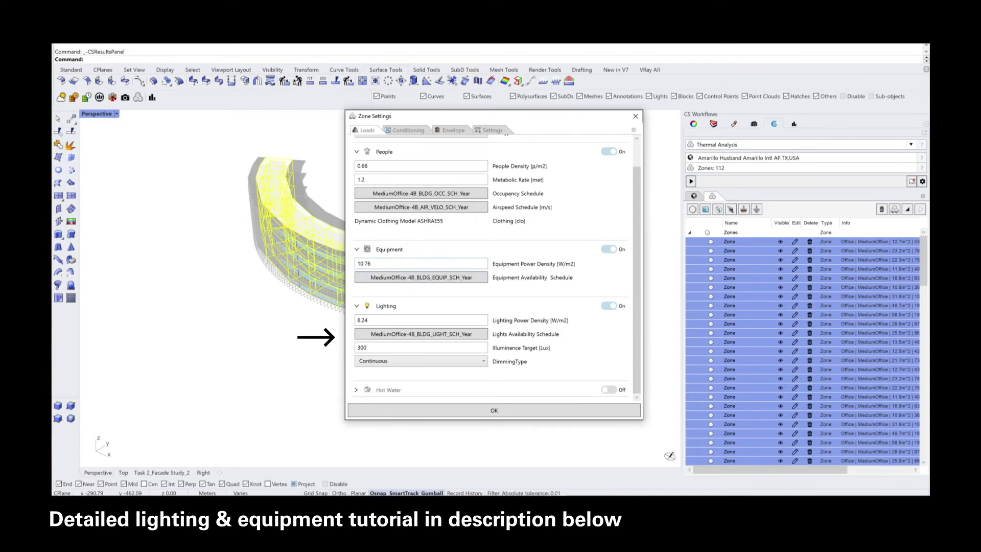
Set Equipment Power Density to 6 W/m² and confirm the Zone Settings with OK
click(358, 263)
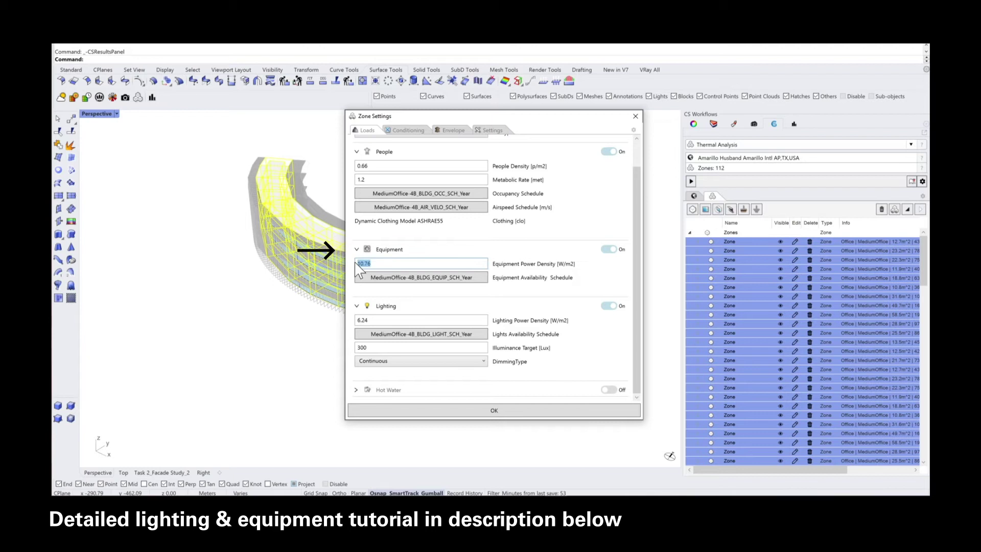
text(6)
click(493, 412)
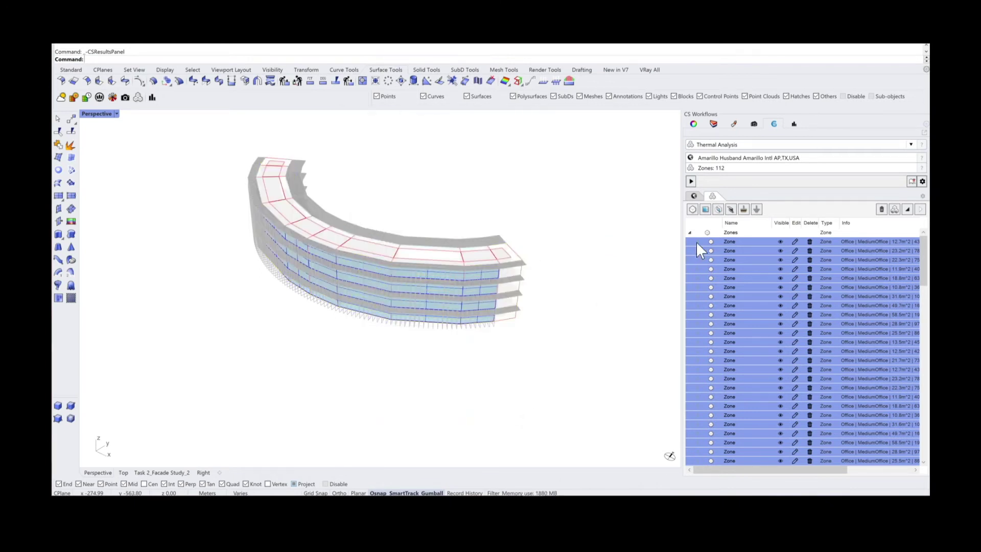
Collapse the zone tree, run the energy simulation, and move the EnergyPlus console aside
click(908, 210)
click(692, 182)
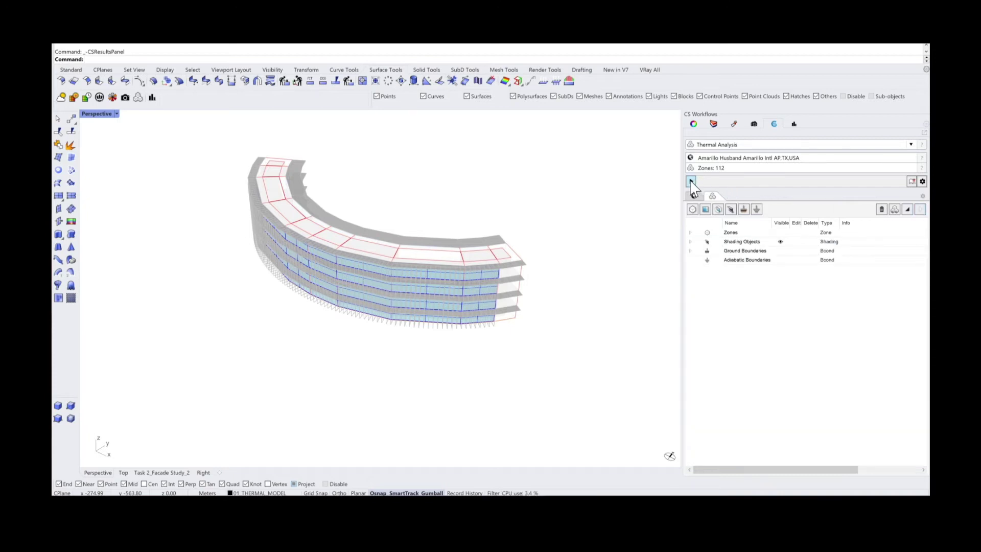
drag(543, 160, 258, 166)
drag(191, 385, 393, 424)
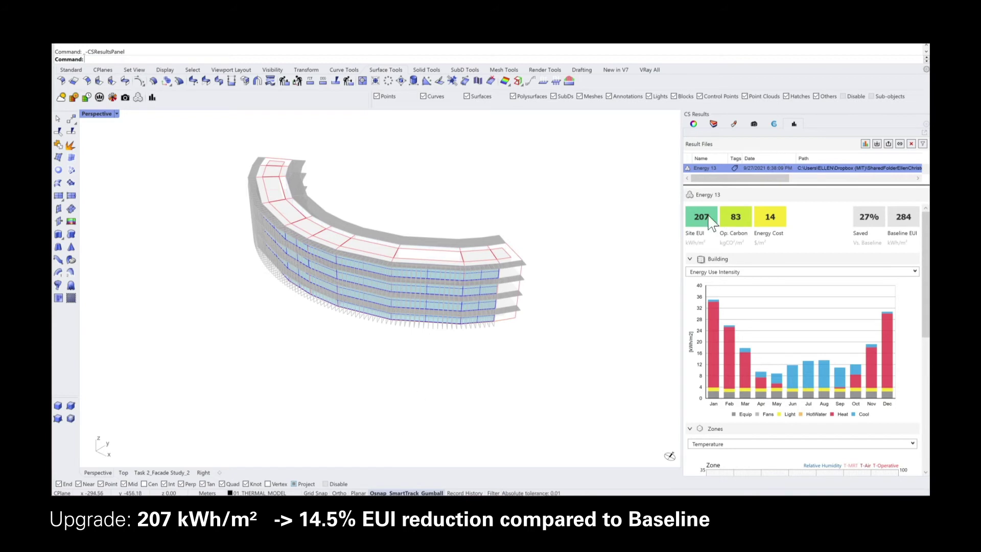
Rename the Energy 13 result to 'Lighting_Equipment'
double_click(709, 168)
text(Lighting)
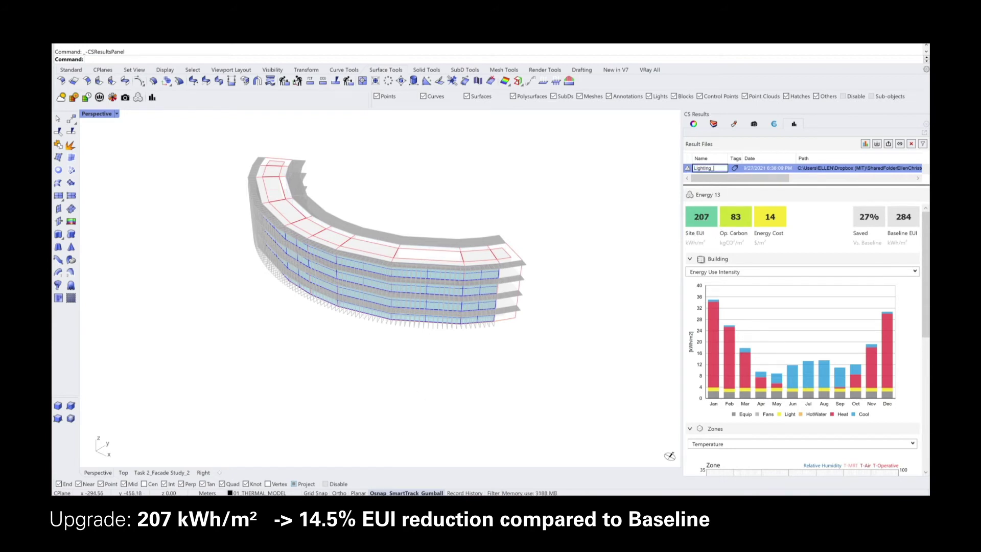
text(_Equipment)
key(Return)
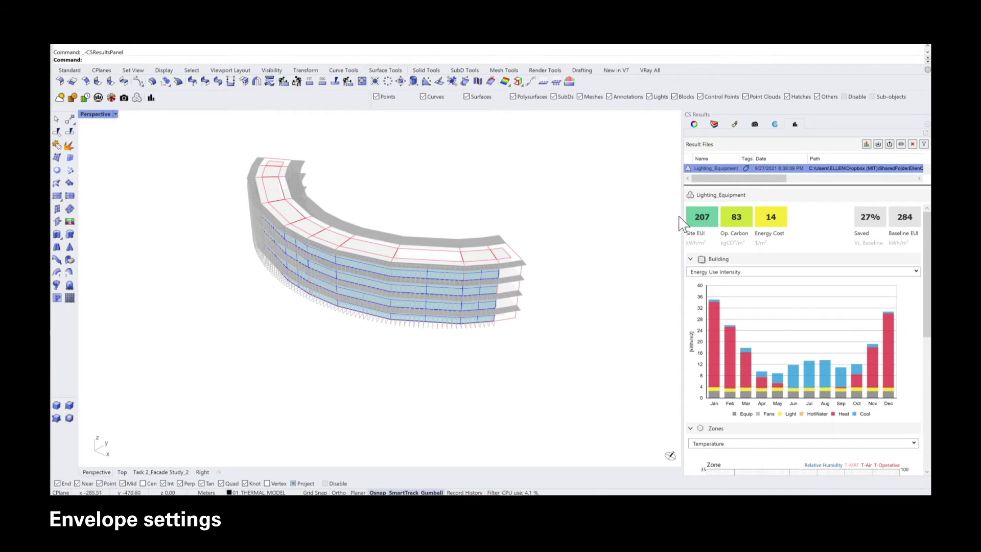
Select all 112 office zones in the Thermal Analysis list and open their shared Zone Settings
click(775, 125)
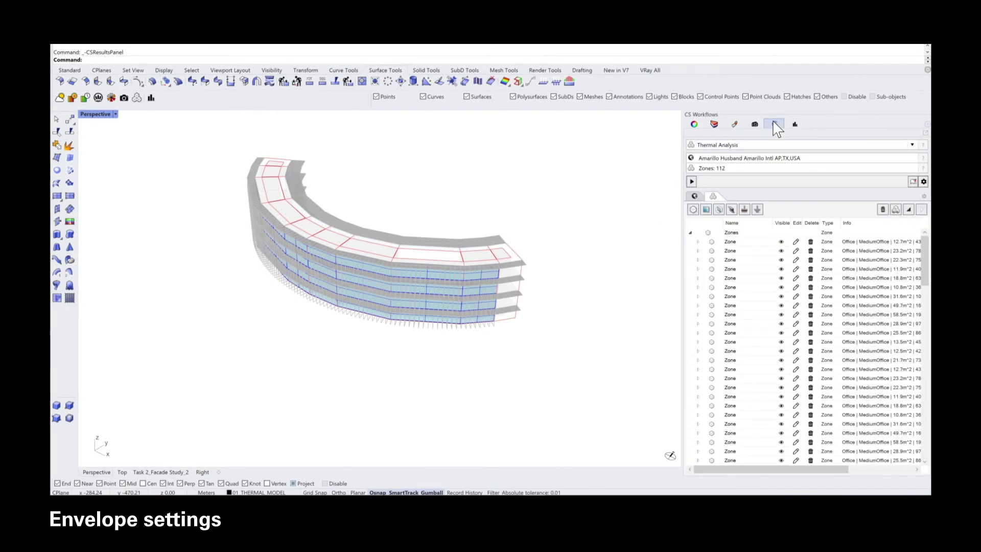
click(747, 242)
scroll(751, 266, down, 20)
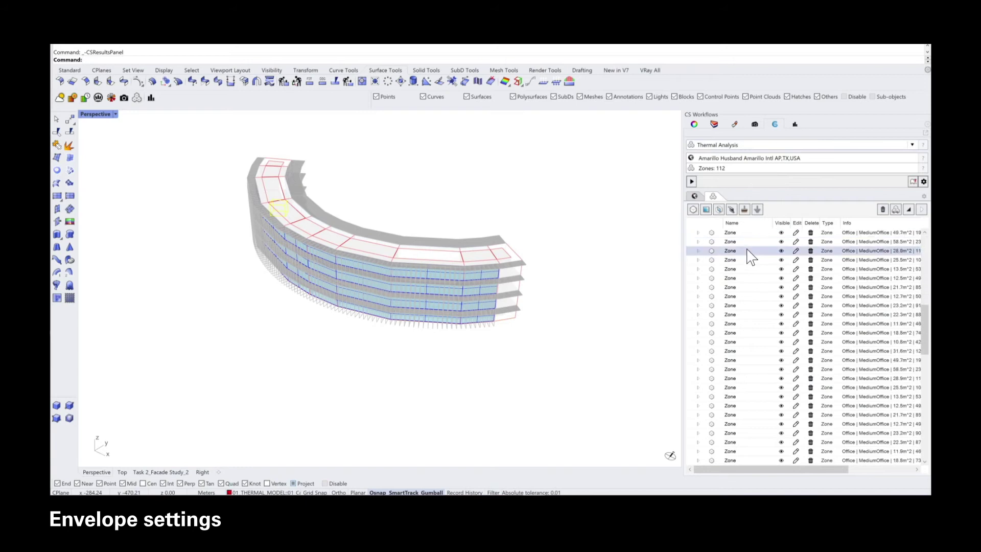
shift+click(732, 433)
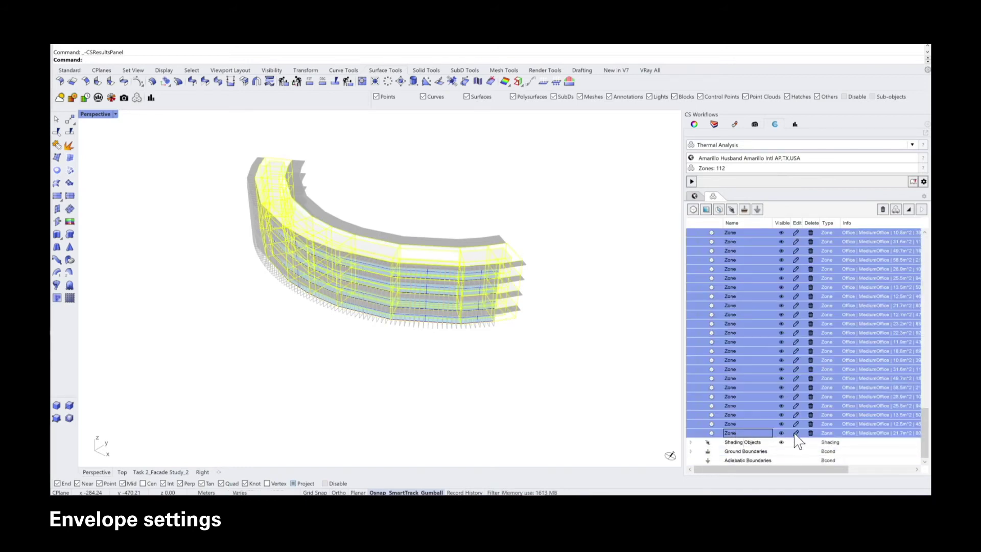
click(795, 433)
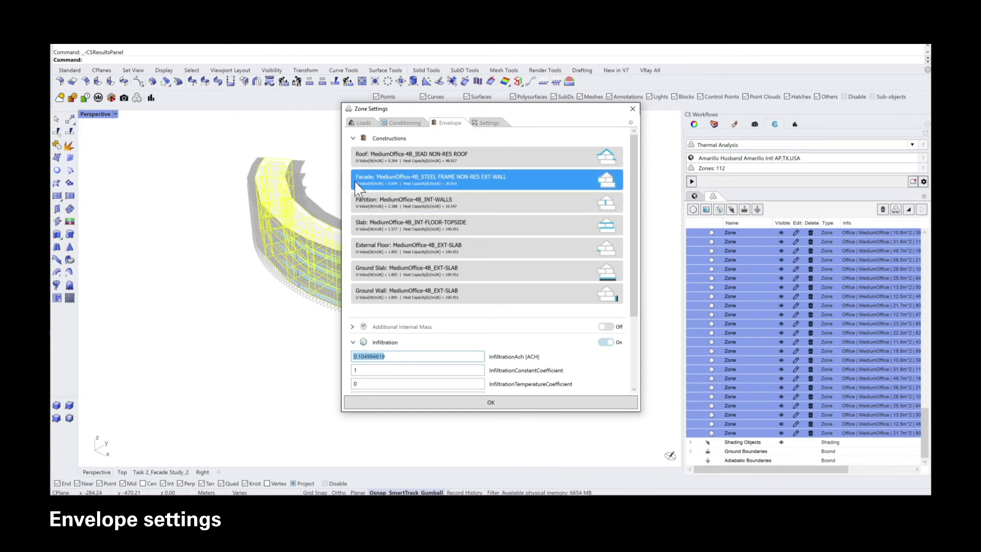
Duplicate the facade construction as 'Opt_MediumOffice-4B_STEEL FRAME NON-RES EXT WALL' and open it for editing
click(418, 184)
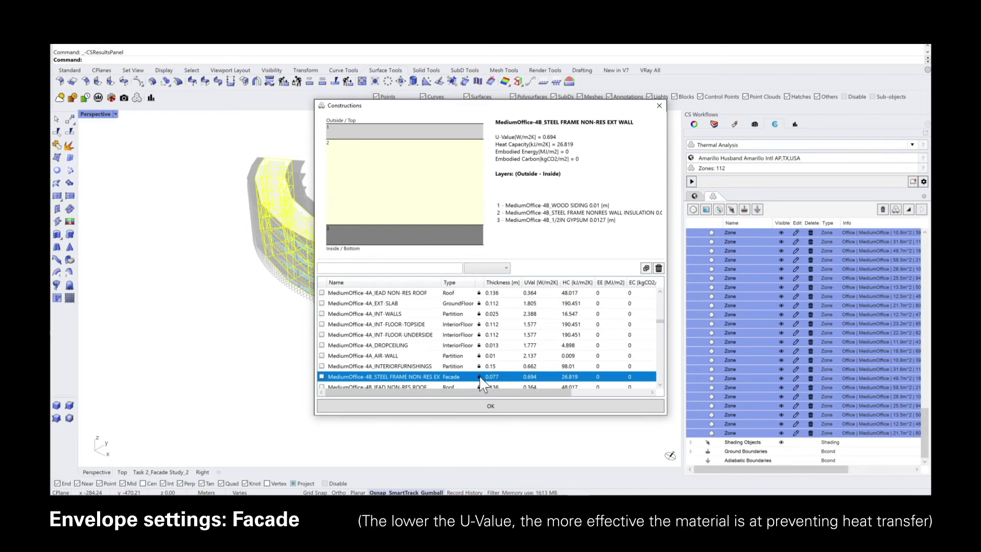
click(647, 268)
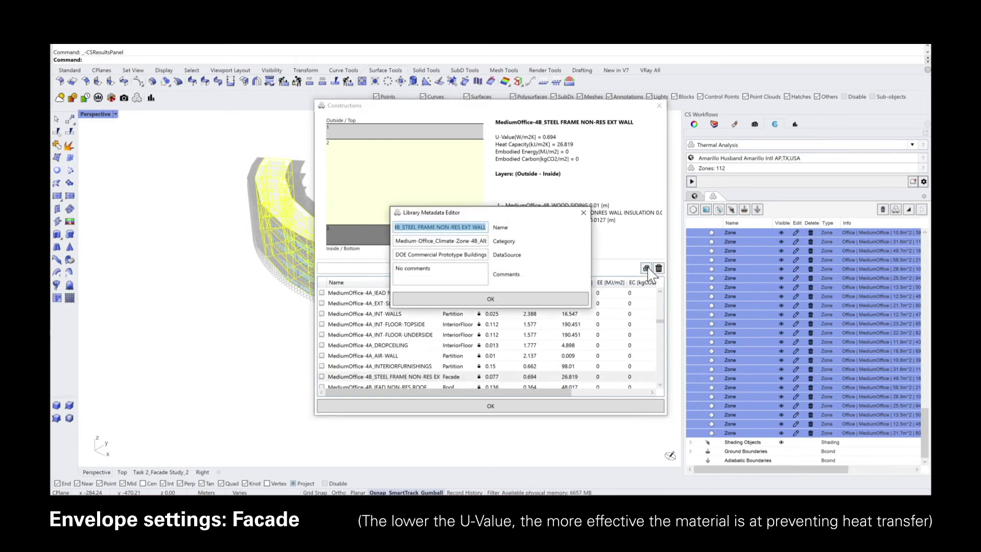
drag(478, 227, 400, 231)
click(398, 228)
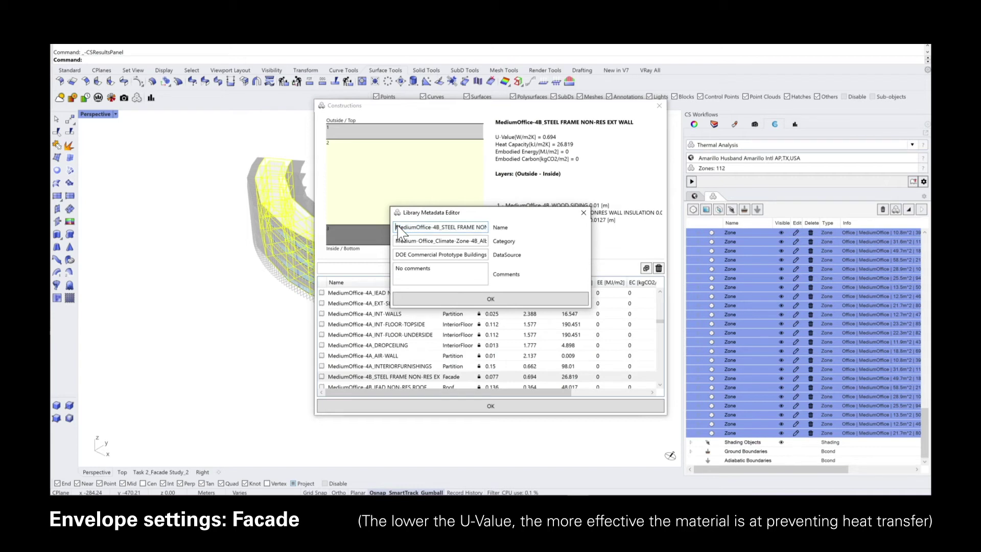
text(Opt_)
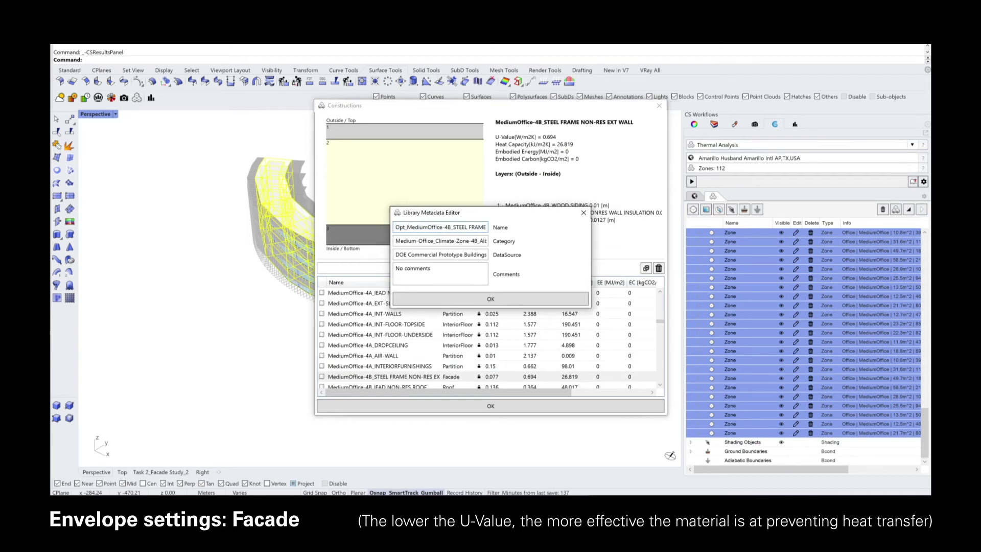
click(466, 302)
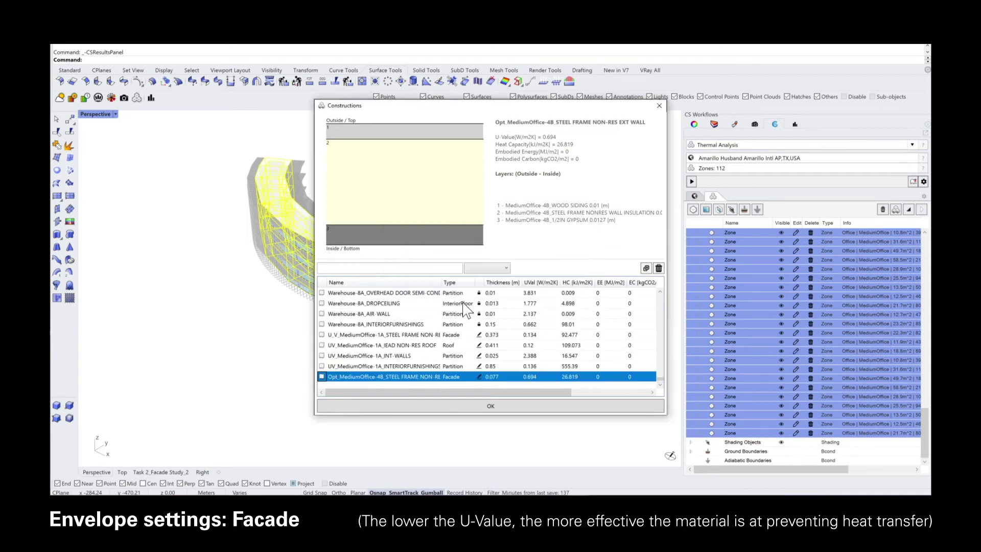
click(480, 377)
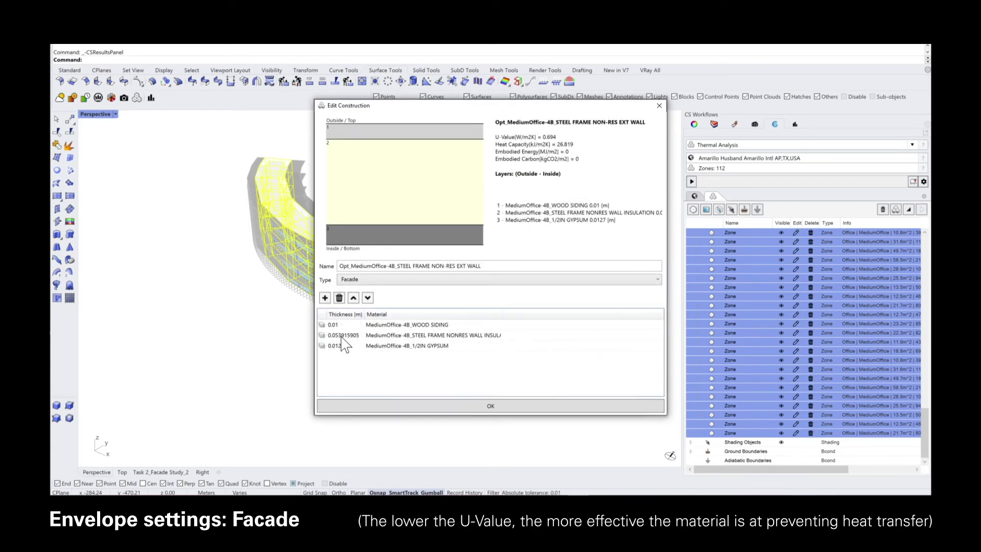
Replace the facade insulation layer with Insulation Expanded Polystyrene - Extruded, giving U-value 0.455 W/m²K
click(392, 336)
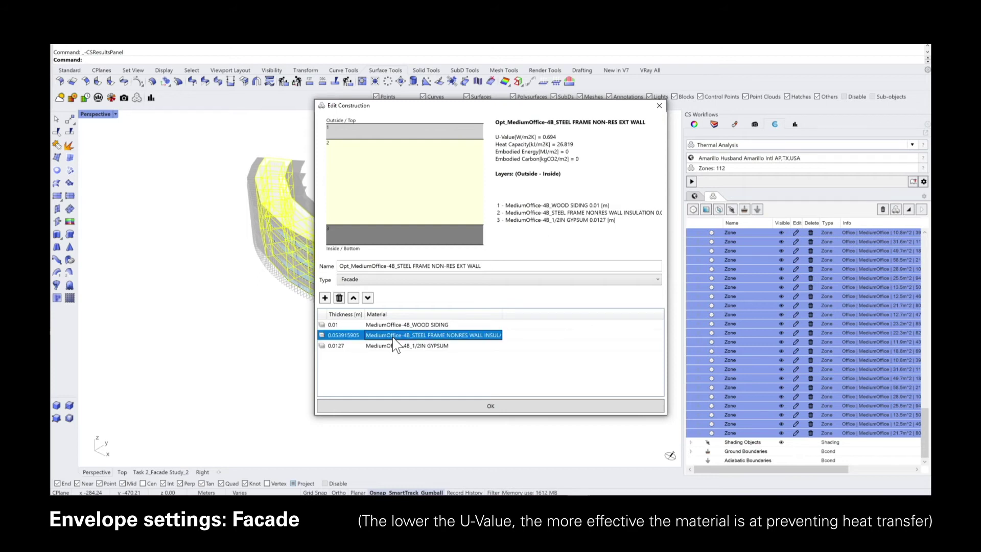
double_click(392, 337)
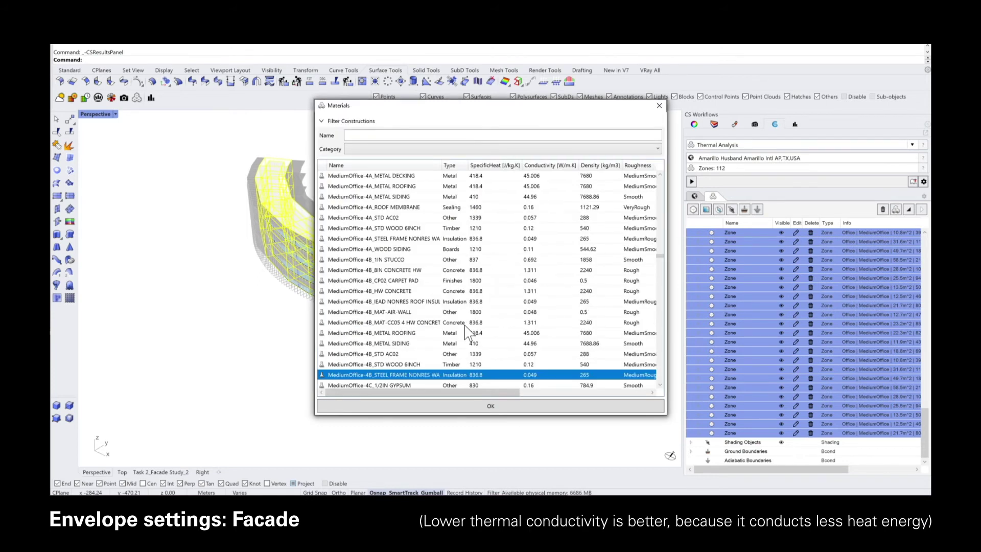
drag(435, 414, 435, 452)
click(429, 148)
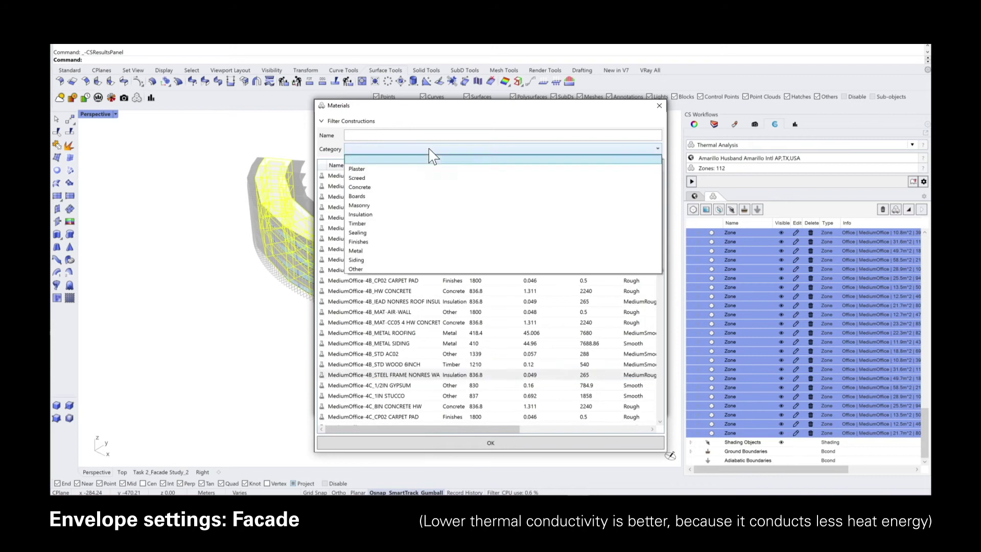
click(394, 215)
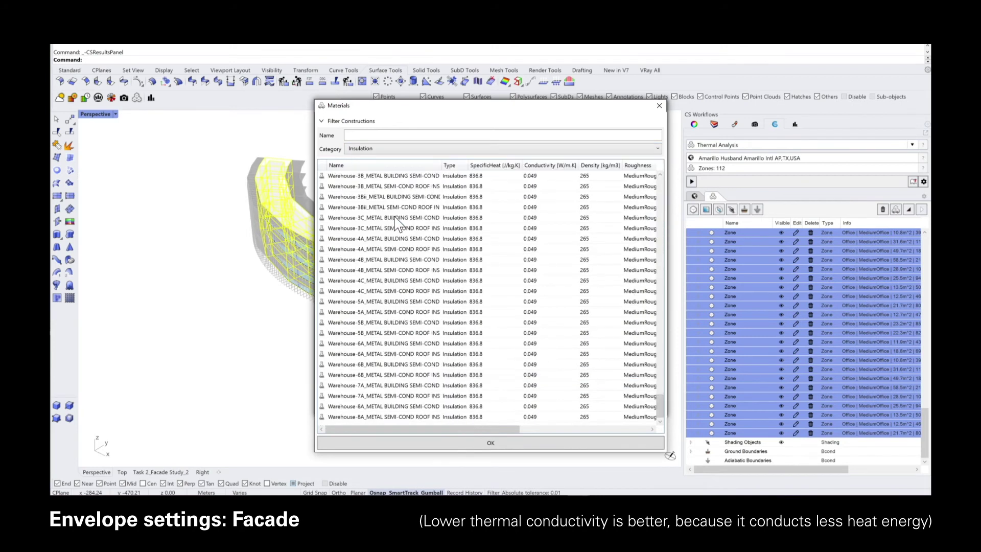
drag(660, 409, 659, 186)
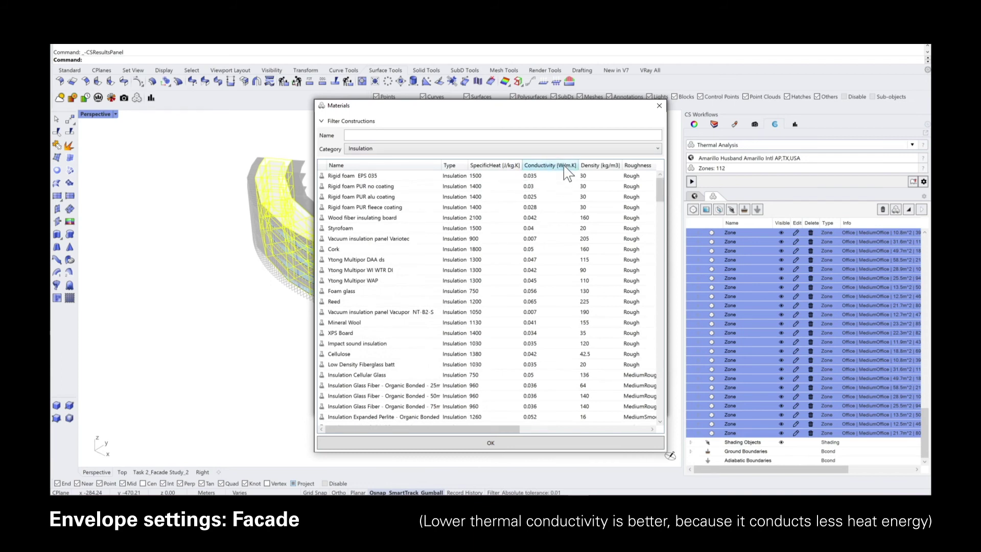
drag(659, 186, 660, 203)
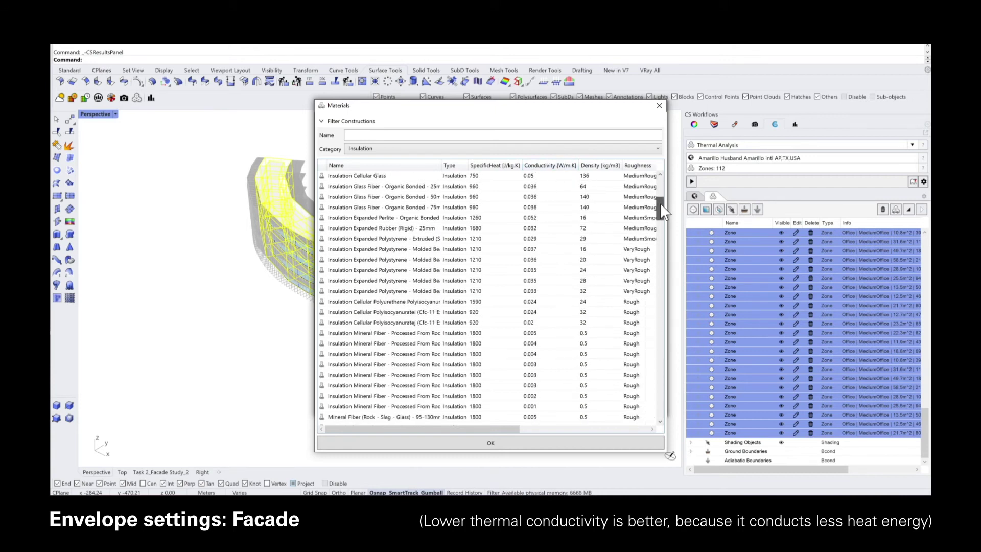
click(394, 240)
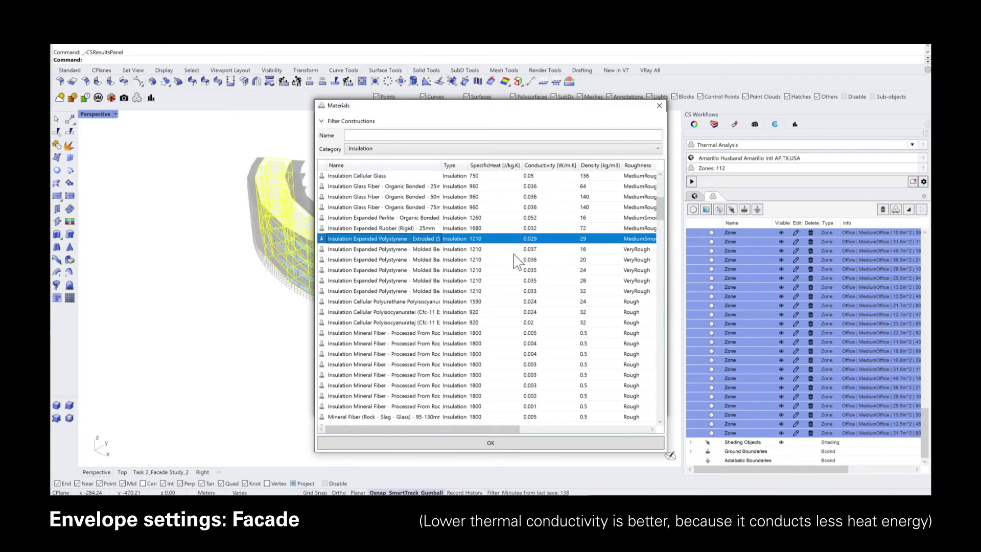
click(474, 443)
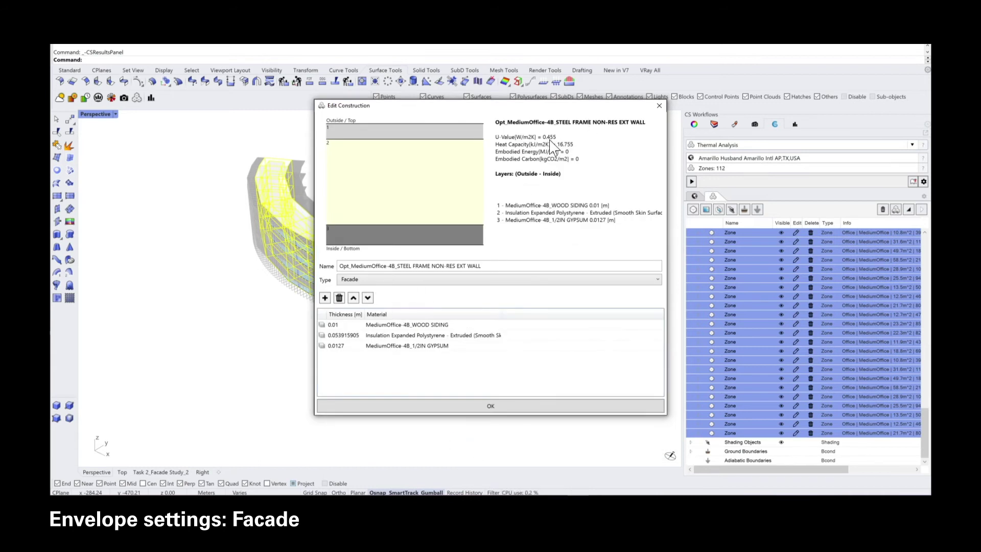
Set the facade polystyrene layer thickness to 0.12 m, lowering the U-value to 0.223 W/m²K
click(348, 341)
double_click(341, 335)
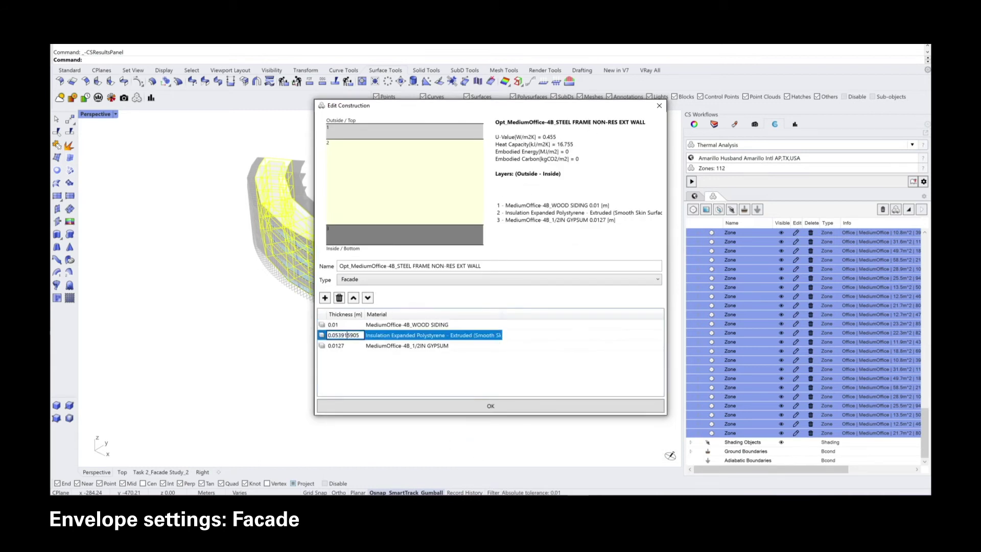
text(0.15)
key(Return)
click(338, 336)
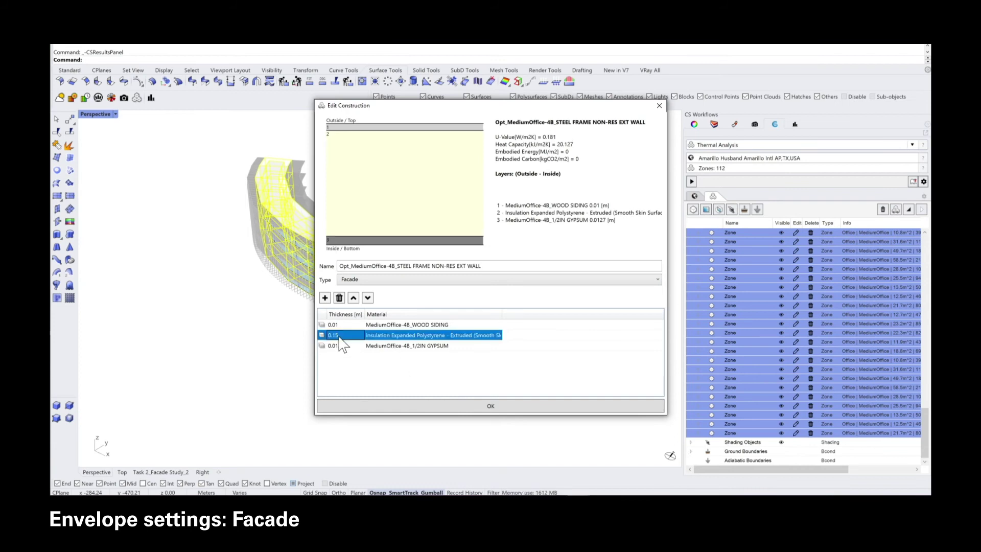
click(336, 335)
text(2)
key(Return)
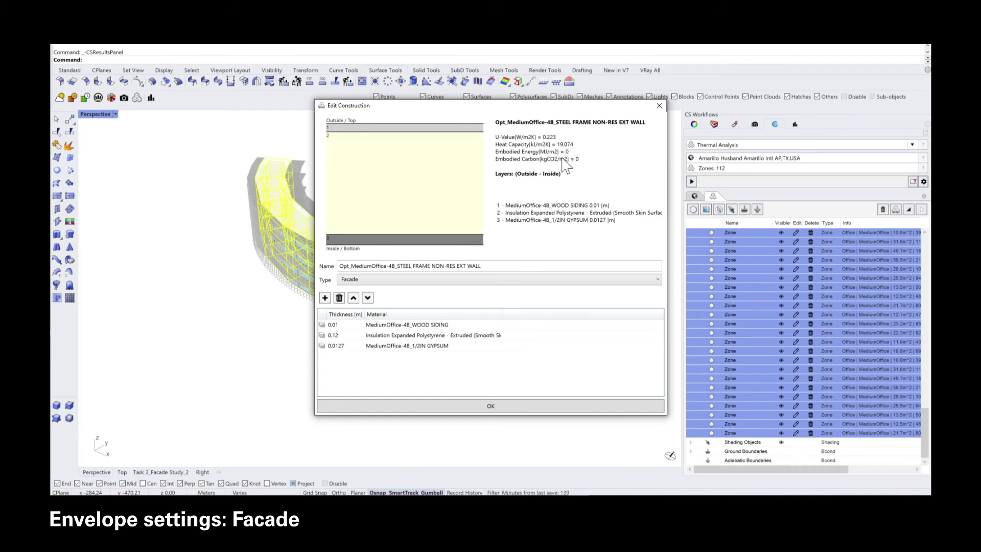
Save the edited wall and assign the Opt facade construction to the zones
click(499, 409)
click(499, 376)
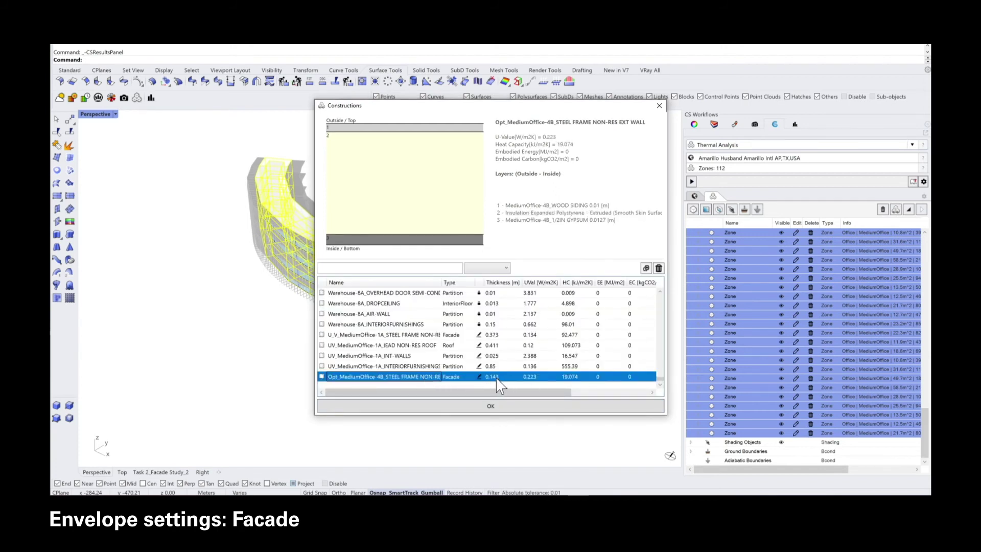
click(488, 407)
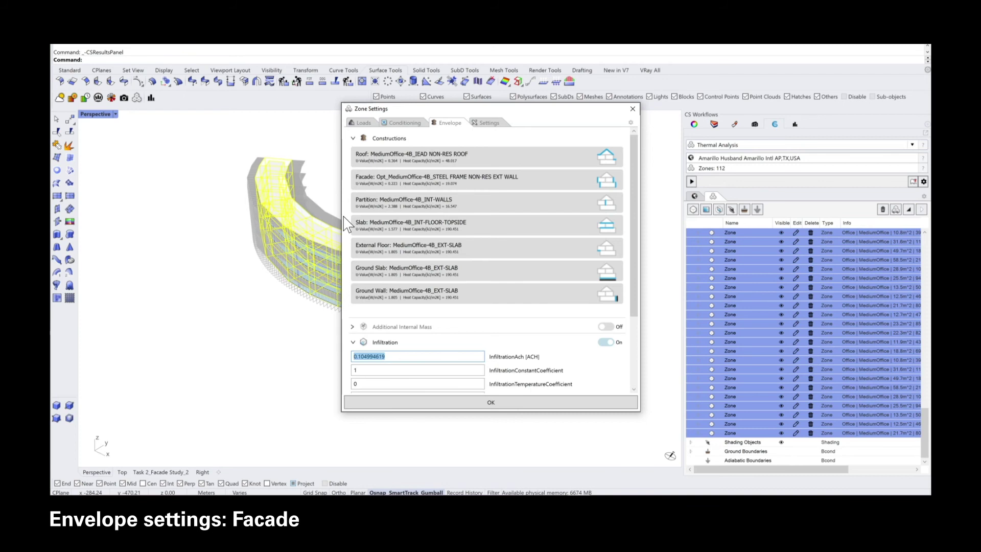
Duplicate the roof construction with an Opt_ prefix, swap its insulation to extruded polystyrene, and assign it
click(427, 156)
click(645, 269)
text(Opt_MediumOffice-4B_IEAD NON-RE)
key(Return)
click(429, 335)
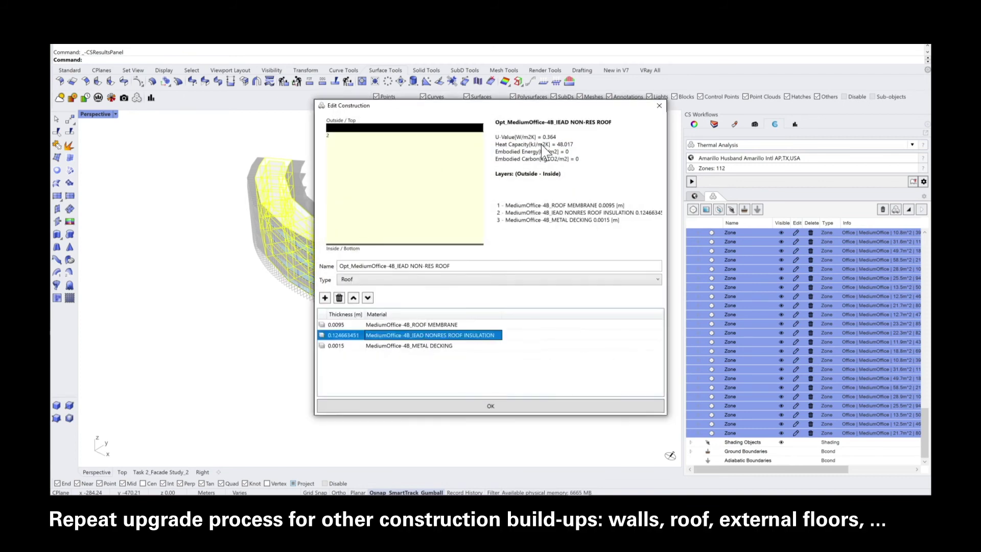
click(357, 336)
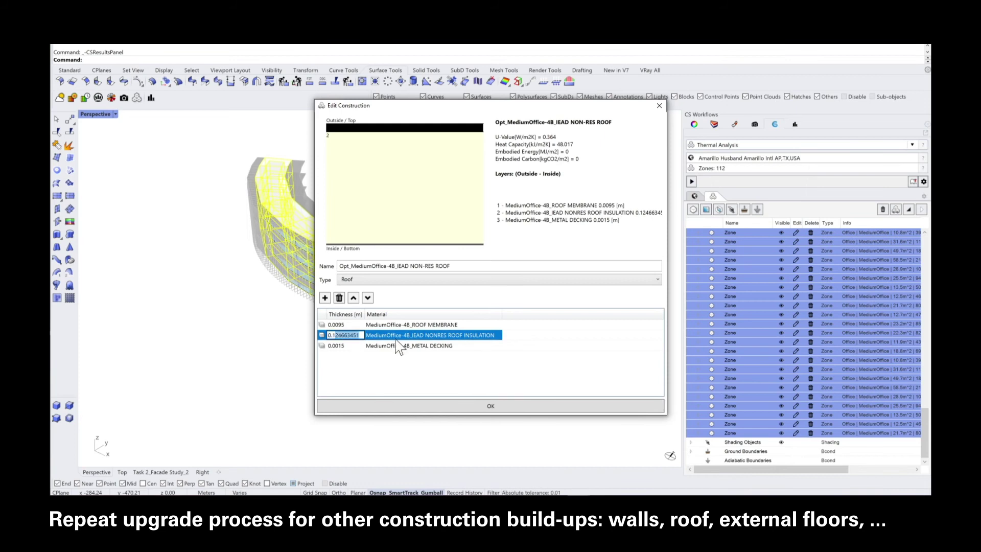
double_click(424, 335)
text(expanded)
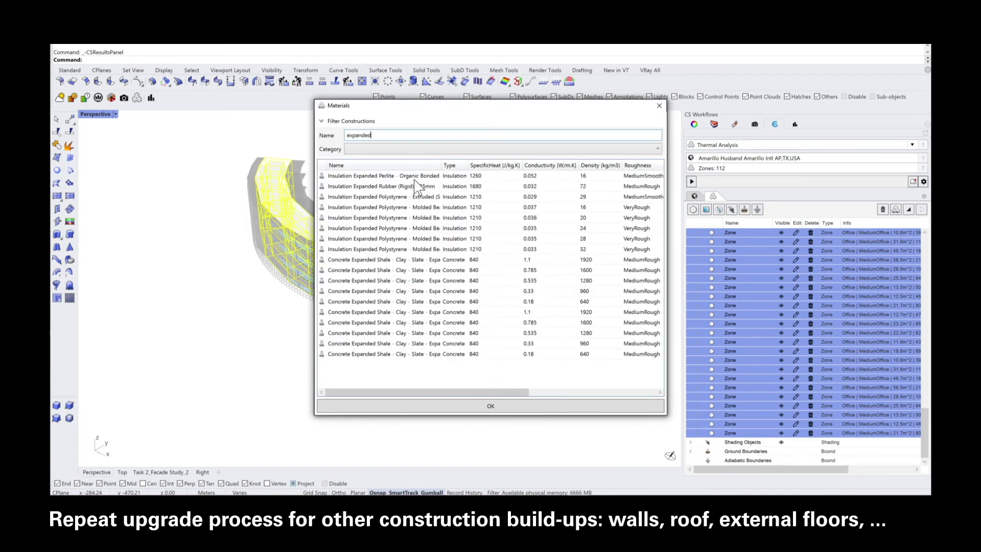
click(383, 197)
click(440, 406)
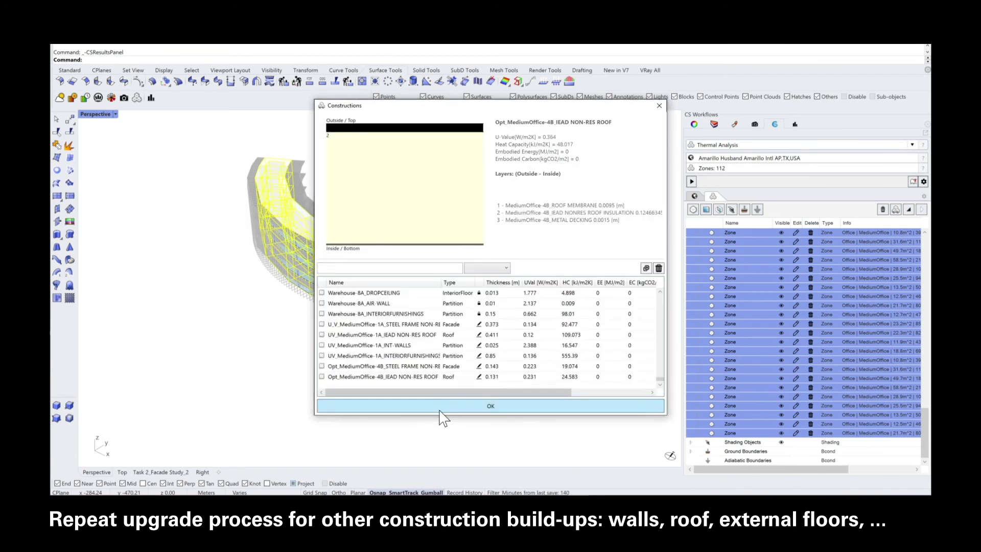
click(477, 407)
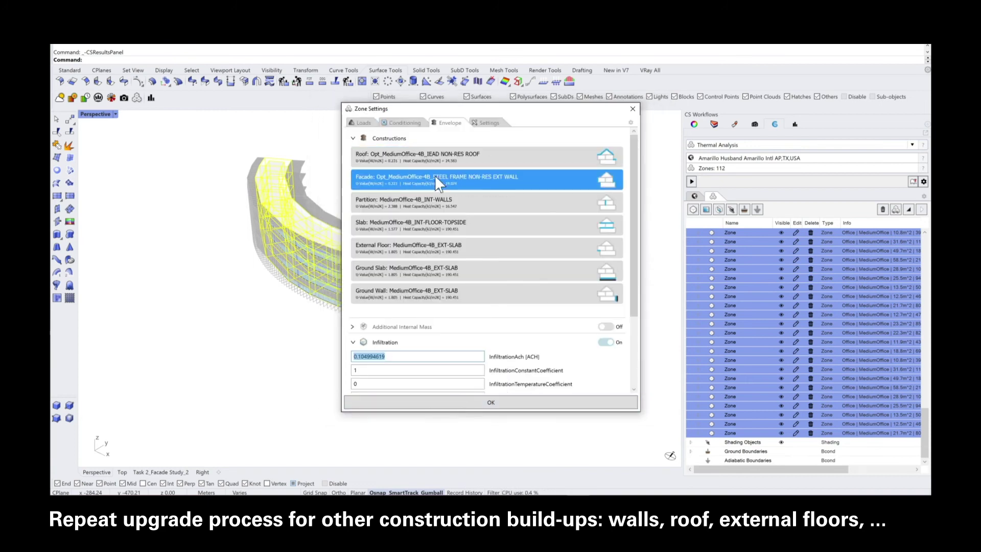
Change the EXT-SLAB placeholder layer to extruded polystyrene and assign it to floors and ground walls
click(412, 222)
double_click(388, 372)
click(333, 336)
double_click(380, 335)
text(expanded)
click(531, 197)
click(475, 406)
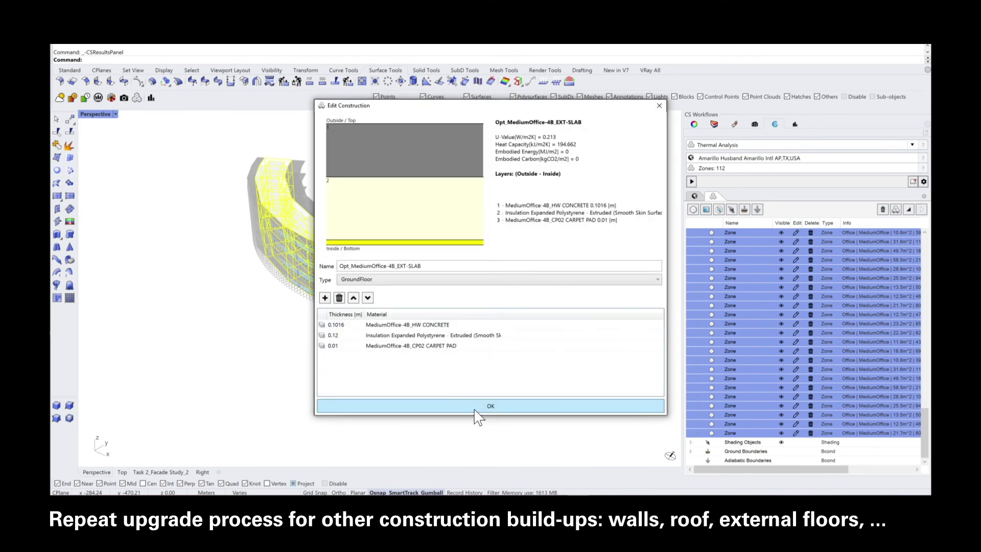
click(475, 408)
click(444, 408)
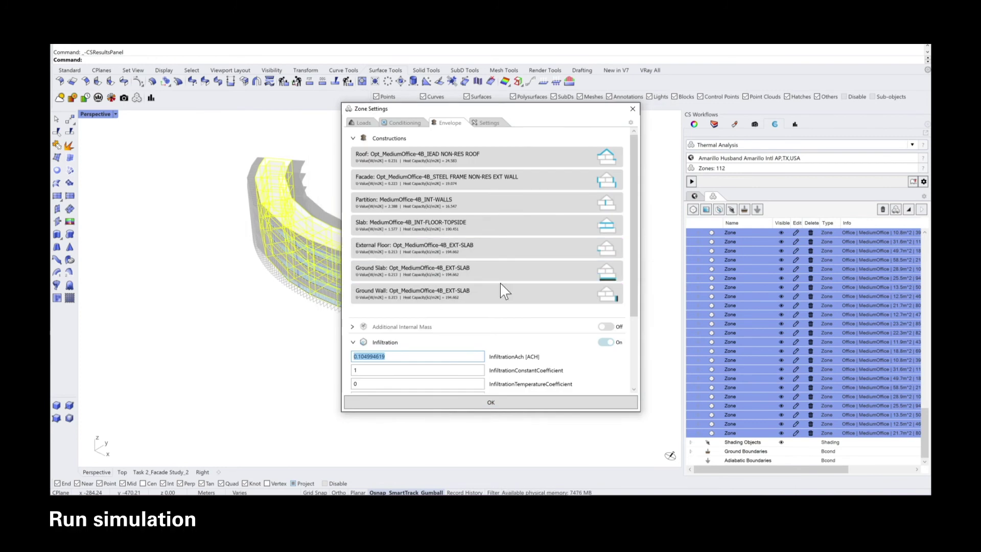
Rerun the energy simulation with the upgraded facade, roof and slab constructions, reaching 195 kWh/m² EUI
click(476, 406)
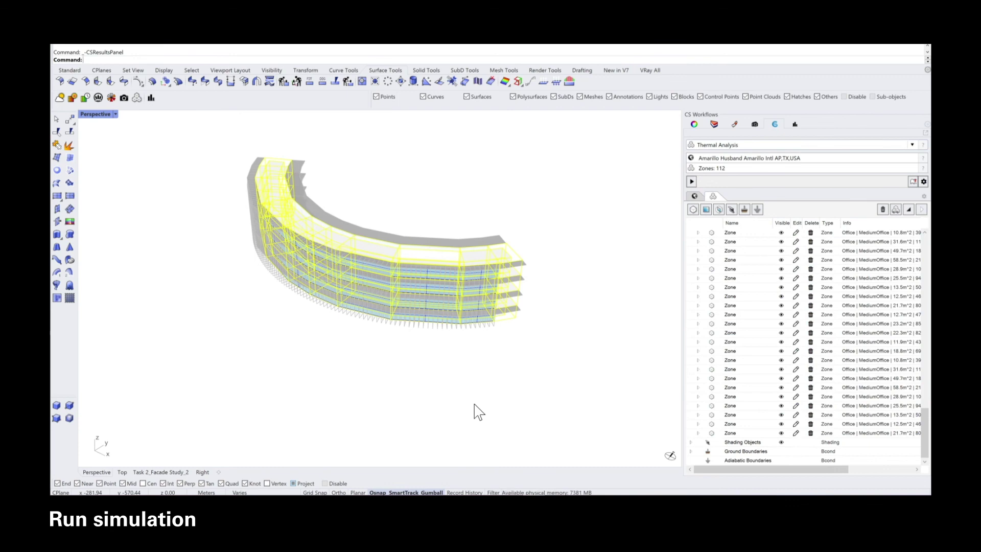
click(639, 273)
click(692, 182)
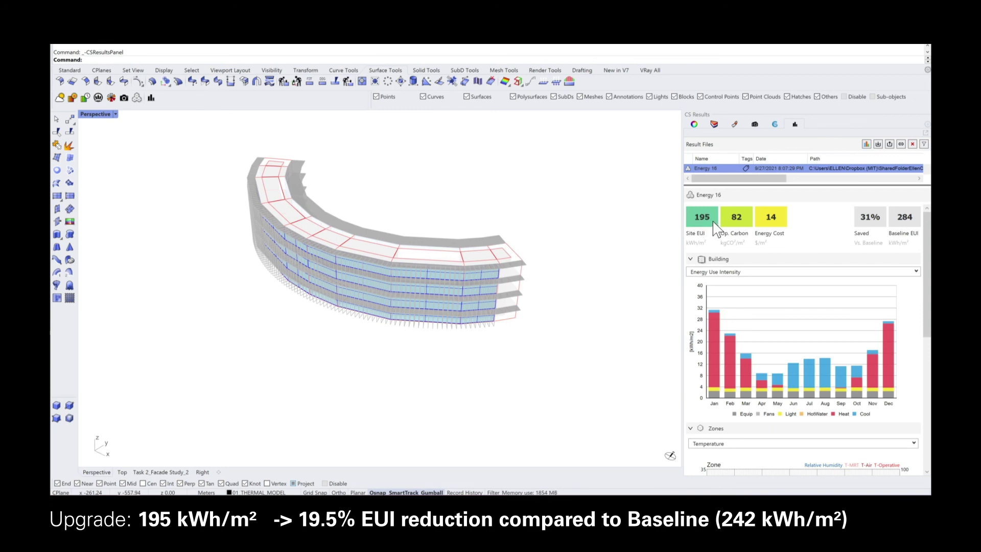
Rename the new result 'Envelope' and display its building Energy Flows chart
click(713, 168)
text(Envelope)
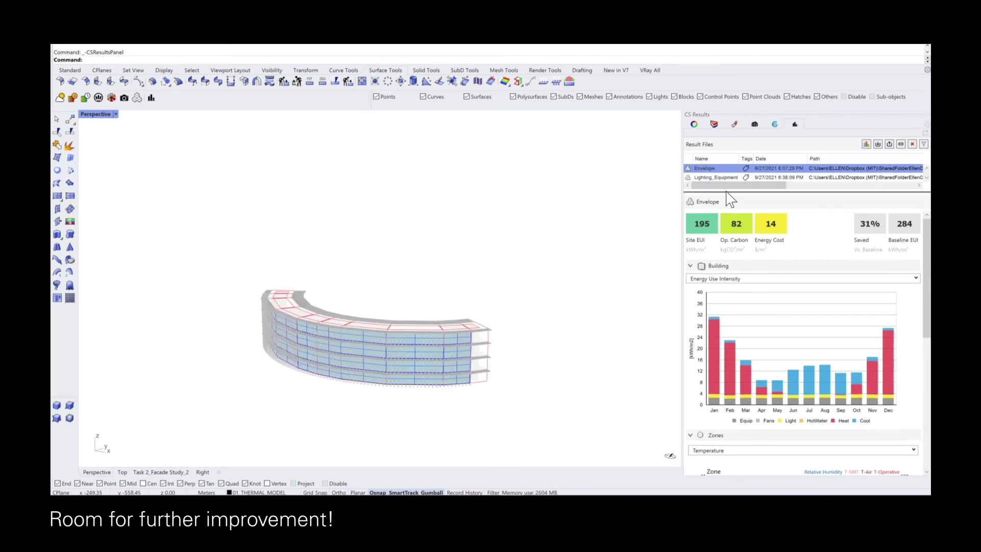
click(718, 279)
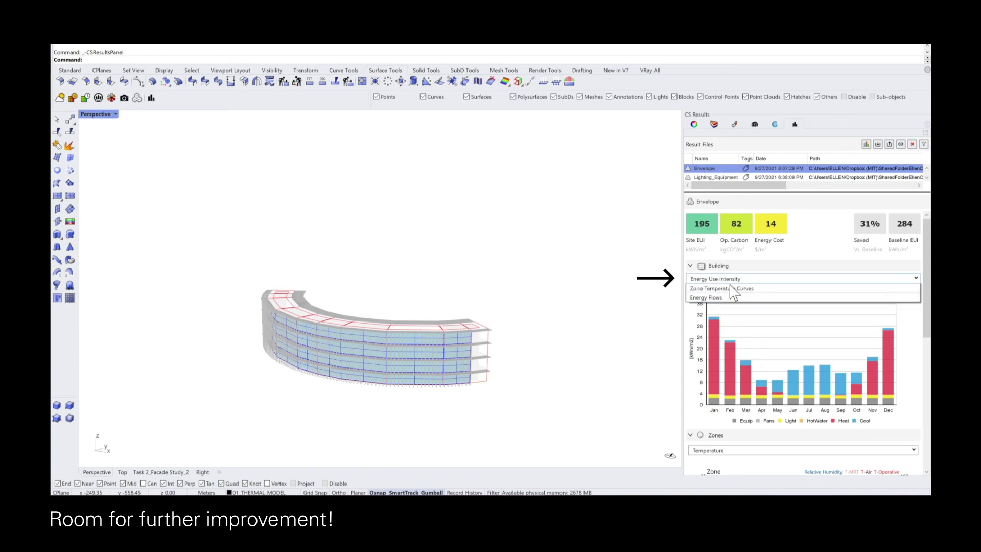
click(735, 316)
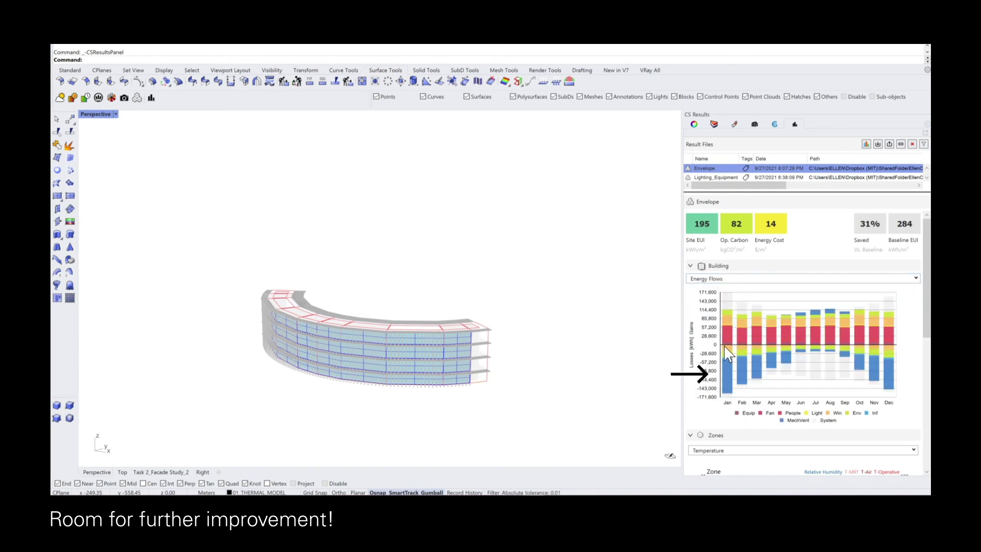